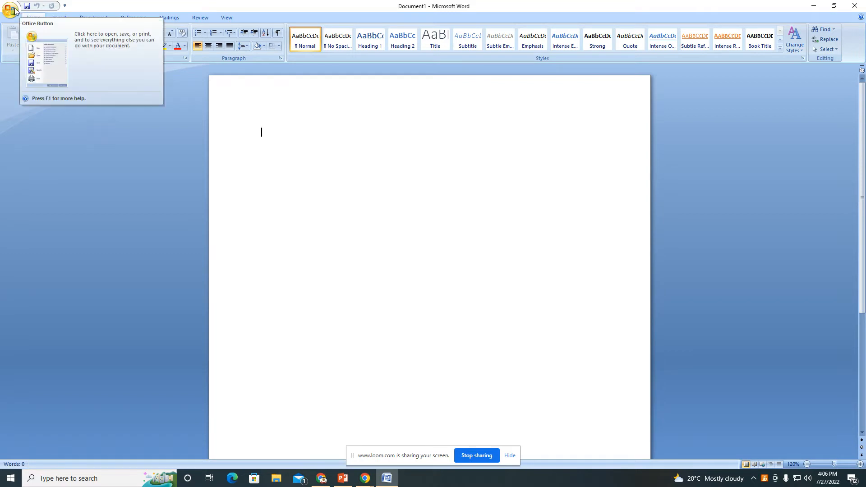
# Create a new blank document.
pyautogui.click(7, 11)
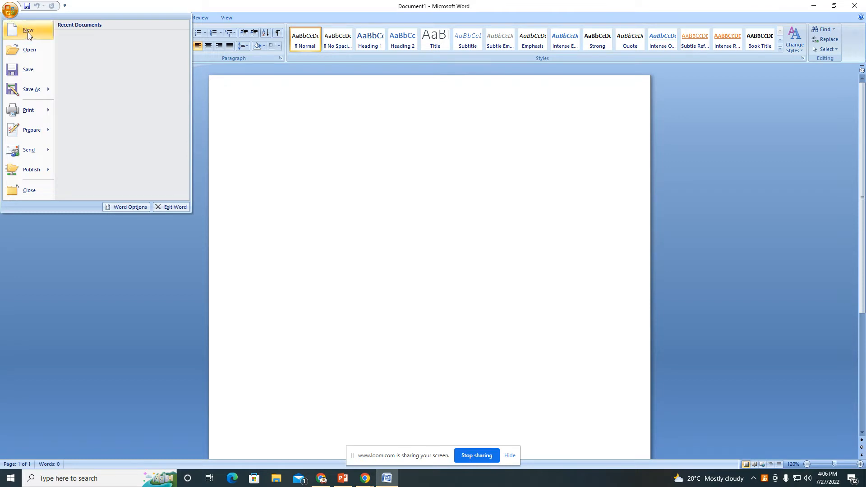
pyautogui.click(28, 32)
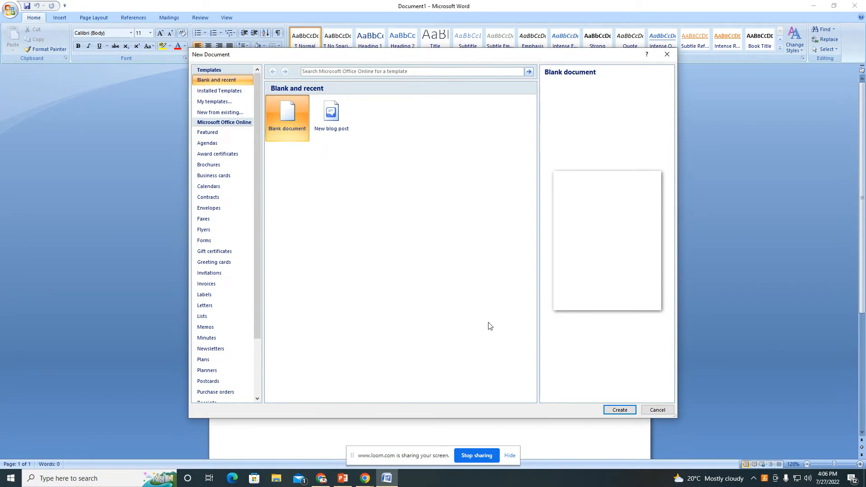
pyautogui.click(621, 412)
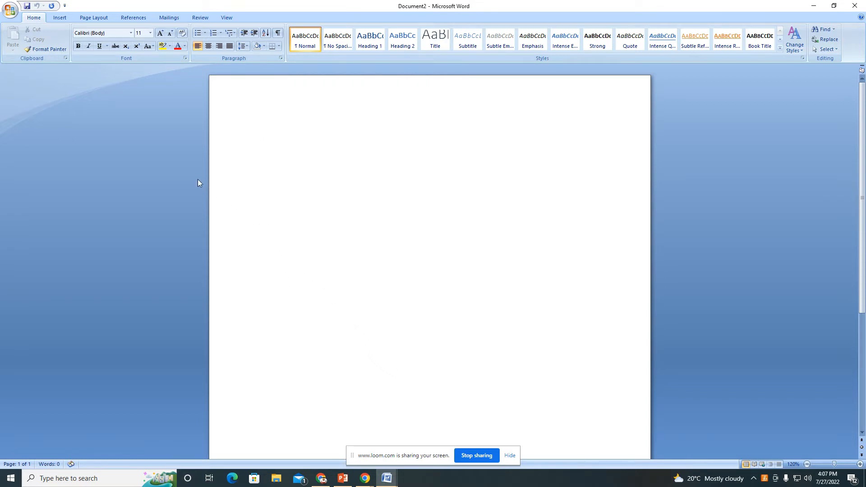
# Save the new document as a Word Document named "resume" on the Desktop.
pyautogui.click(10, 11)
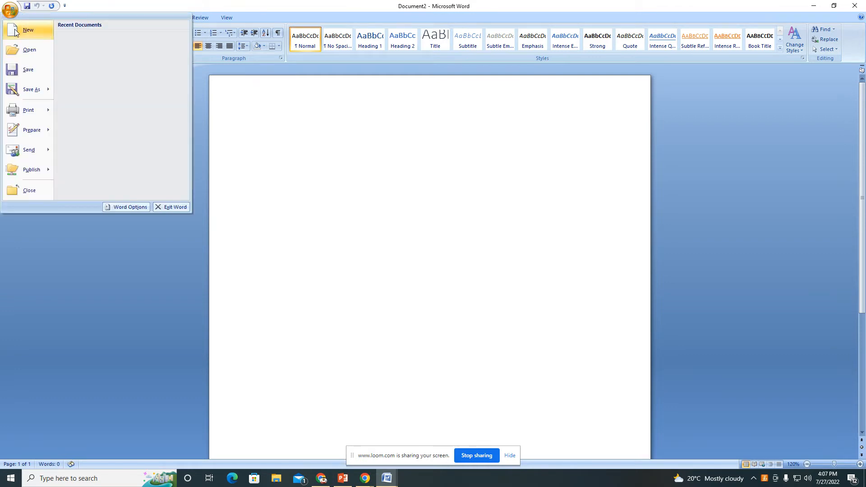
pyautogui.moveTo(30, 92)
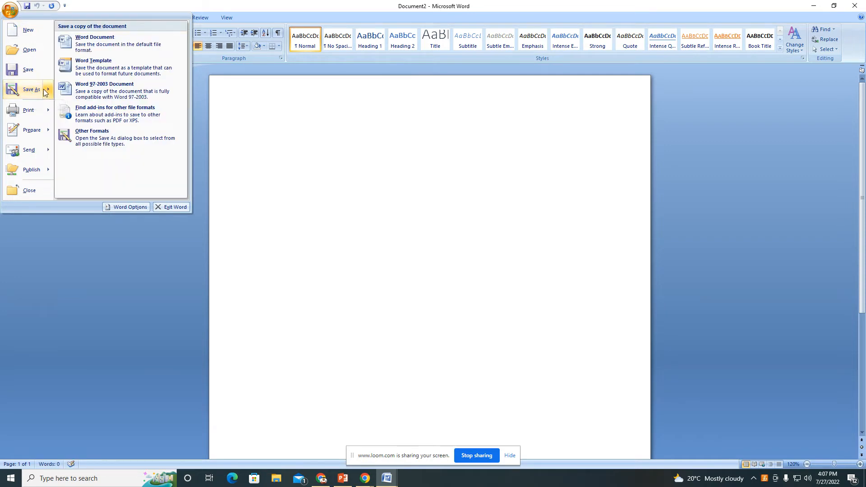
pyautogui.click(96, 44)
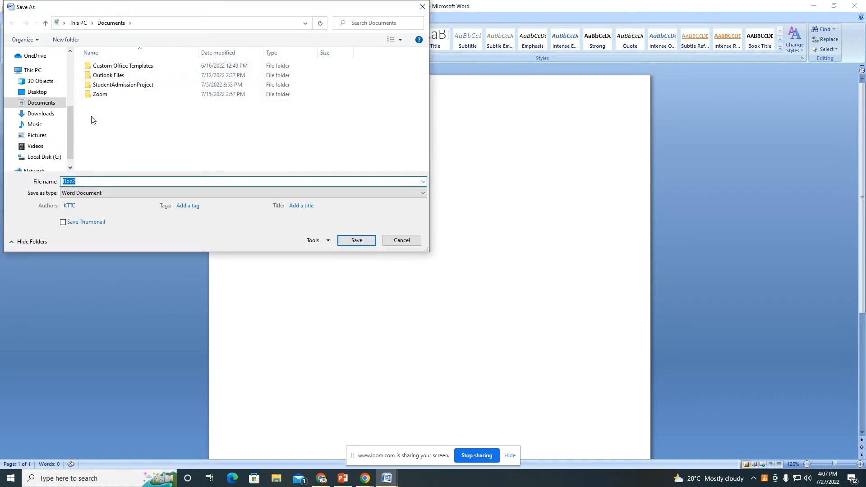
pyautogui.click(93, 182)
pyautogui.press('BackSpace')
pyautogui.press('BackSpace')
pyautogui.write('resume')
pyautogui.click(45, 94)
pyautogui.click(350, 243)
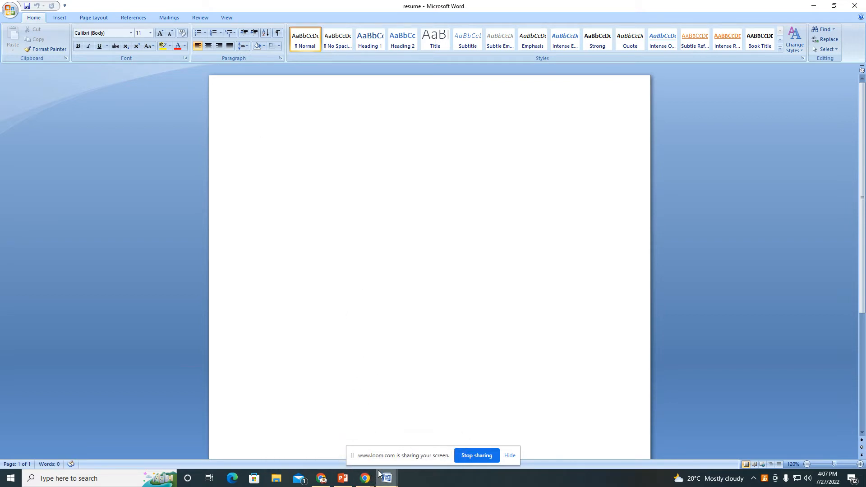
# Minimize the open document windows and open the downloaded file "create resume.docx" from the browser.
pyautogui.moveTo(379, 472)
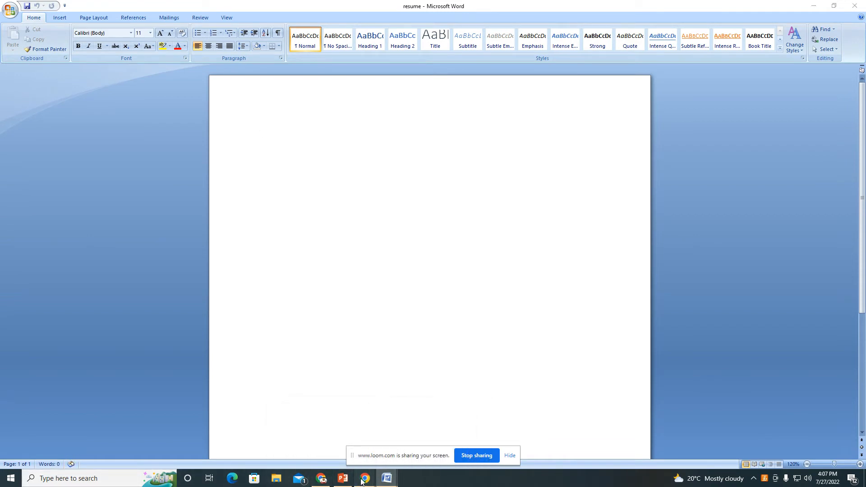
pyautogui.moveTo(356, 482)
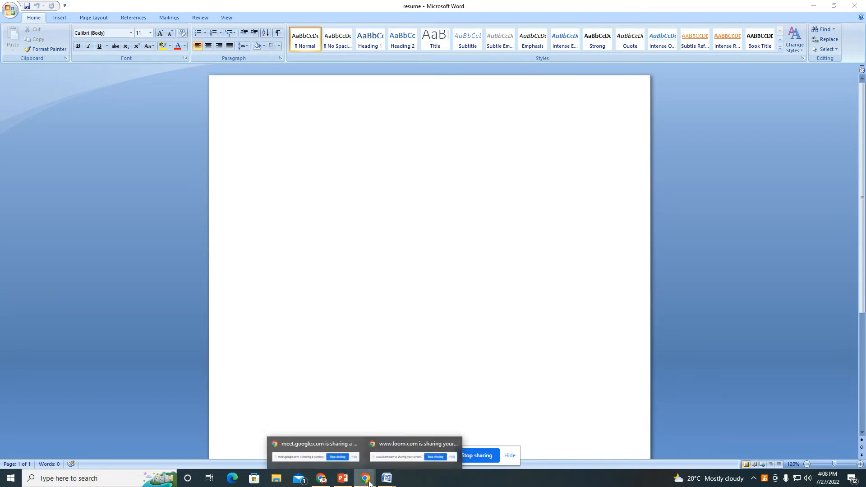
pyautogui.click(392, 455)
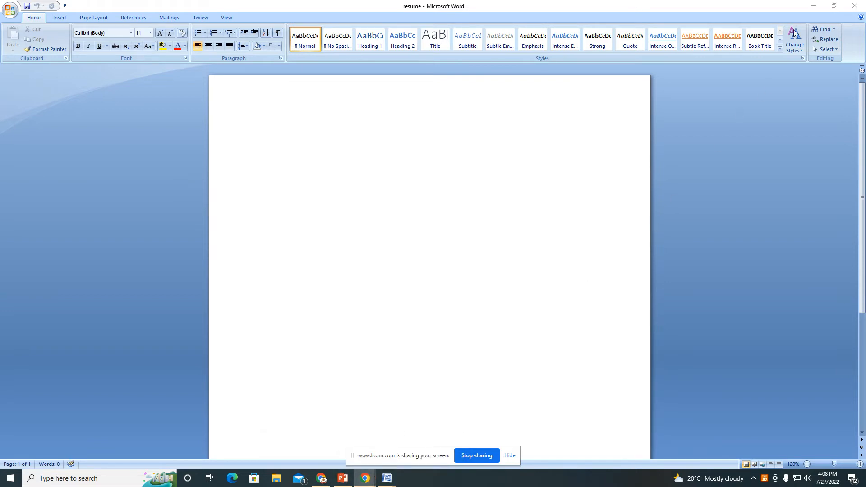
pyautogui.click(815, 5)
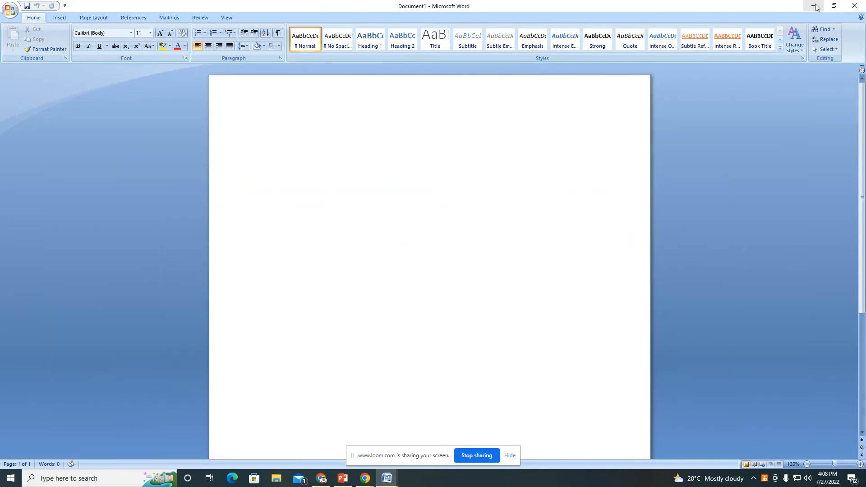
pyautogui.click(815, 6)
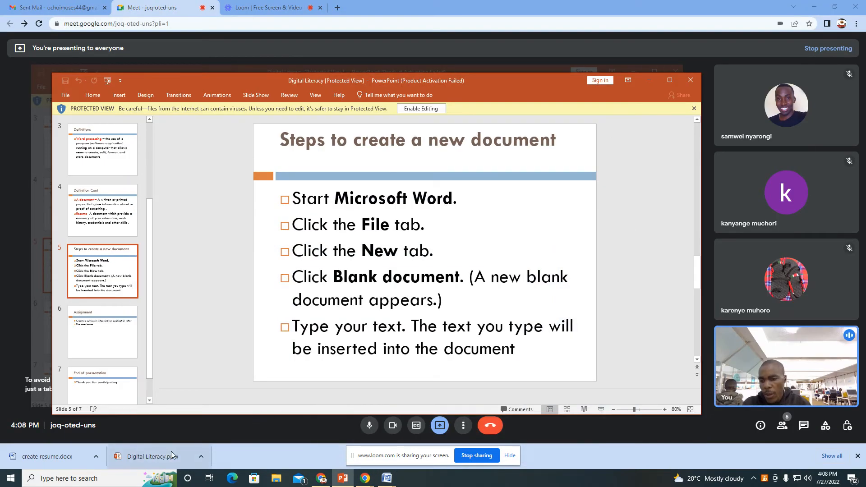
pyautogui.click(63, 456)
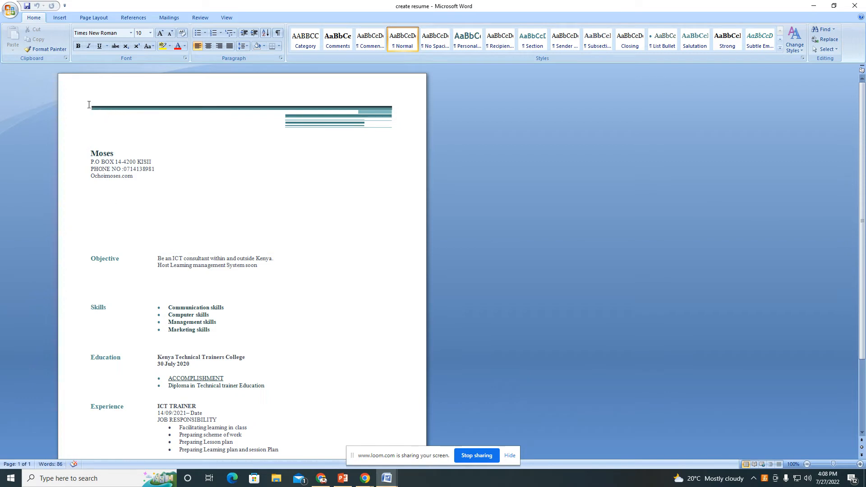
# Copy the entire content of the "create resume" document and paste it into the blank "resume" document.
pyautogui.moveTo(88, 106); pyautogui.dragTo(261, 410)
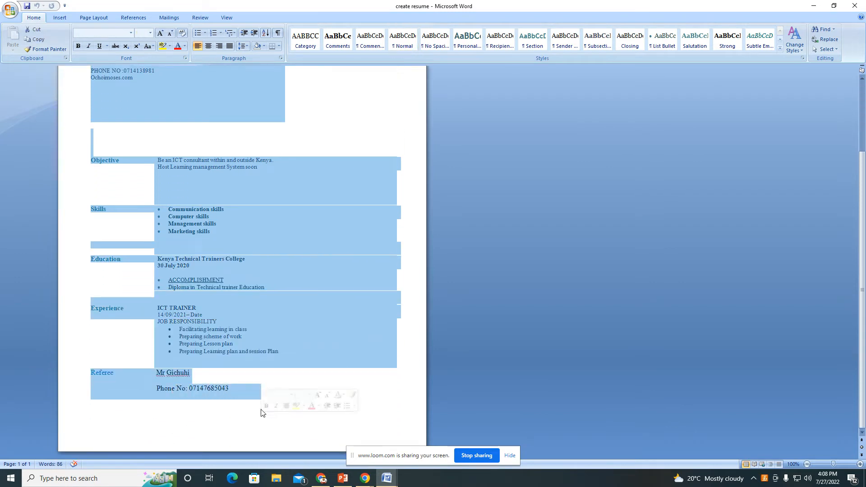
pyautogui.rightClick(185, 101)
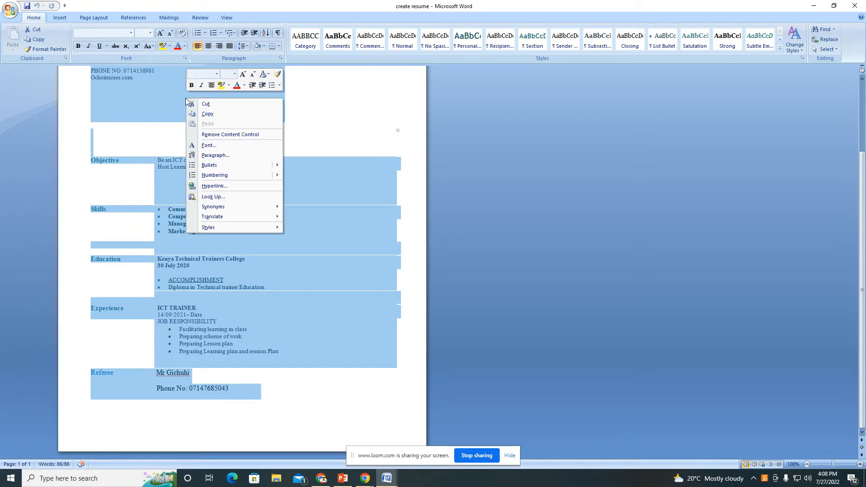
pyautogui.click(205, 114)
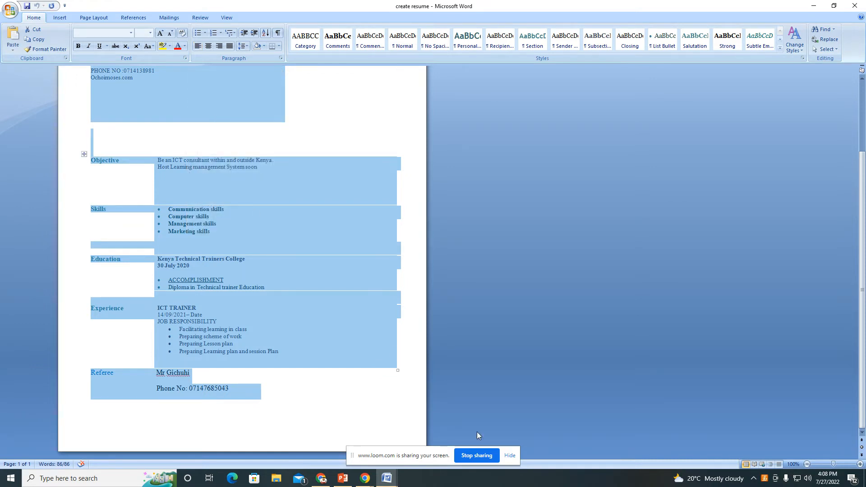
pyautogui.click(390, 481)
pyautogui.click(369, 446)
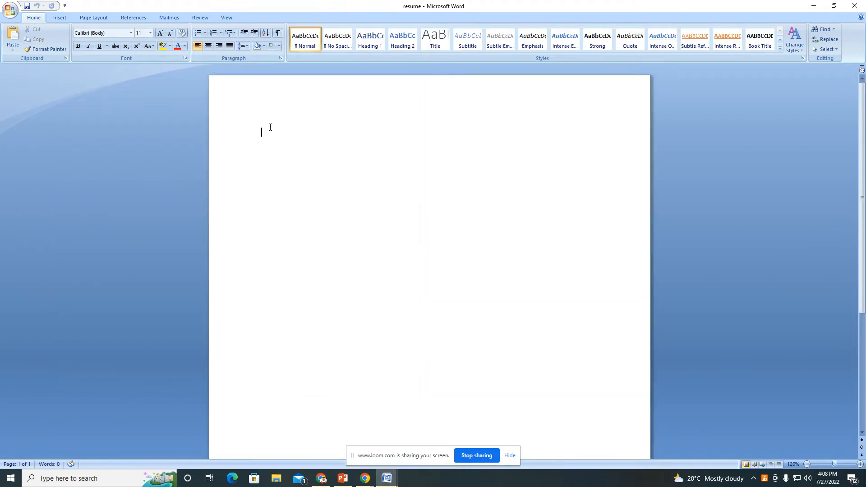
pyautogui.hotkey('ctrl', 'v')
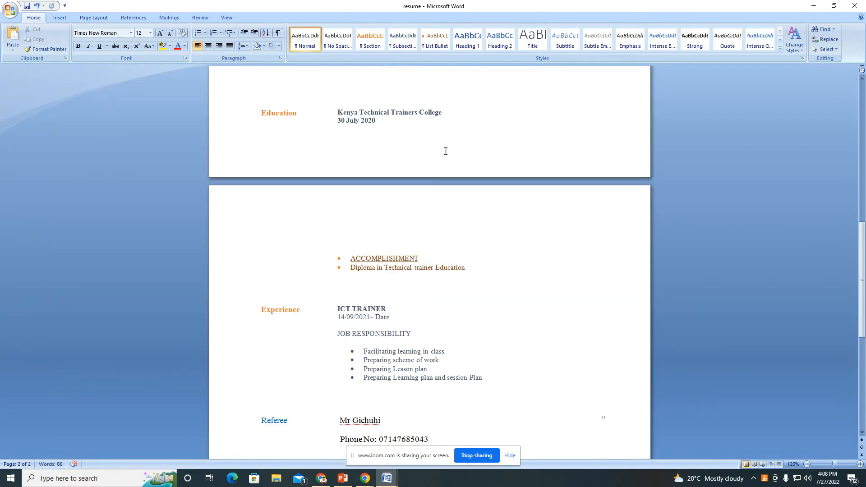
# Review the pasted resume from the contact header through Objective, Skills, Education and Experience to the Referee section.
pyautogui.scroll(15, 410, 122)
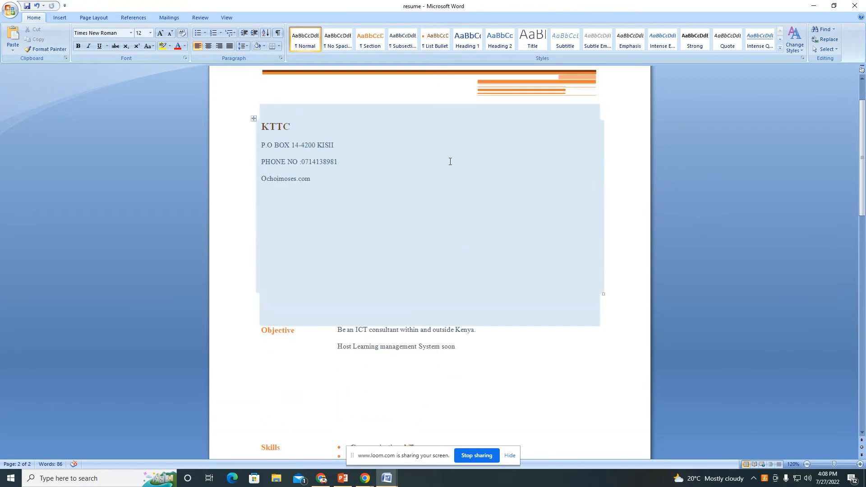
pyautogui.scroll(3, 360, 141)
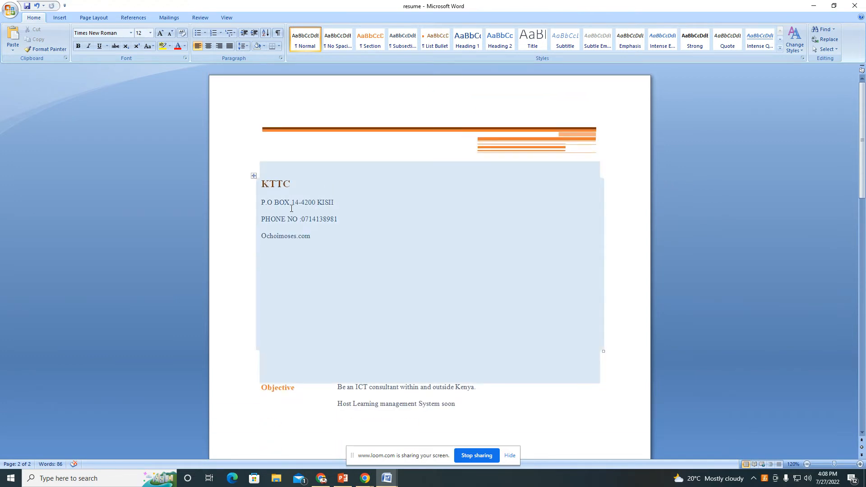
pyautogui.doubleClick(283, 185)
pyautogui.scroll(-4, 323, 211)
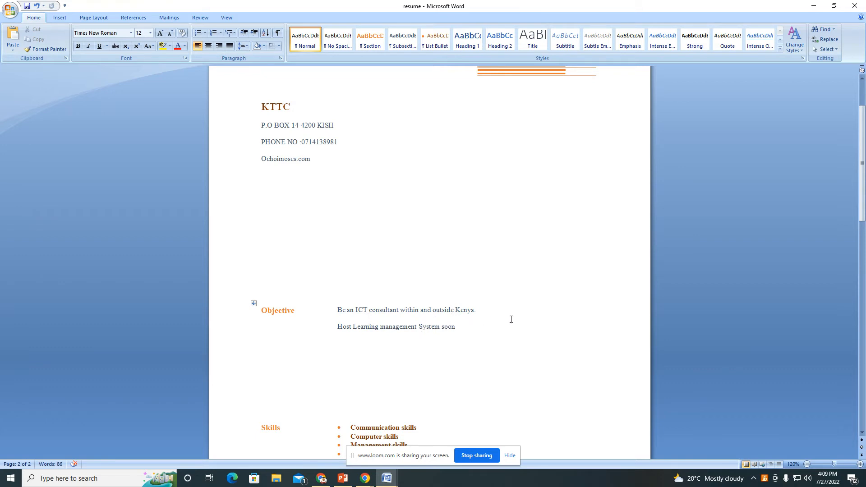
pyautogui.scroll(-1, 385, 356)
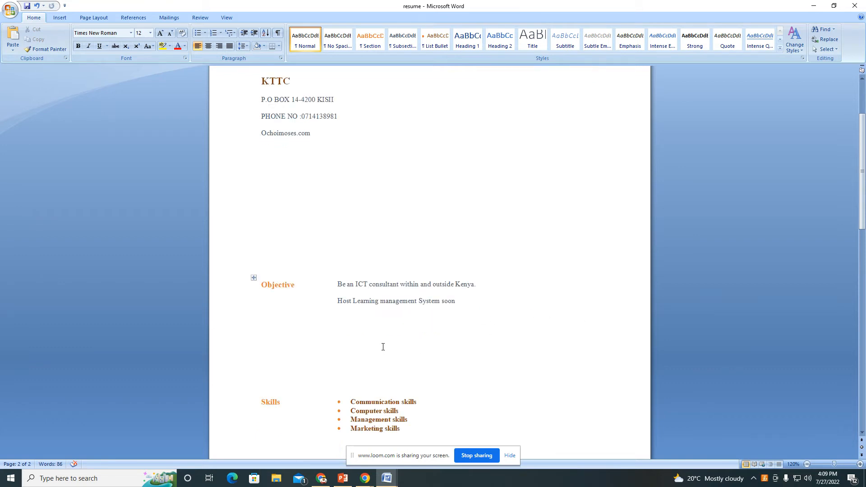
pyautogui.scroll(-3, 296, 323)
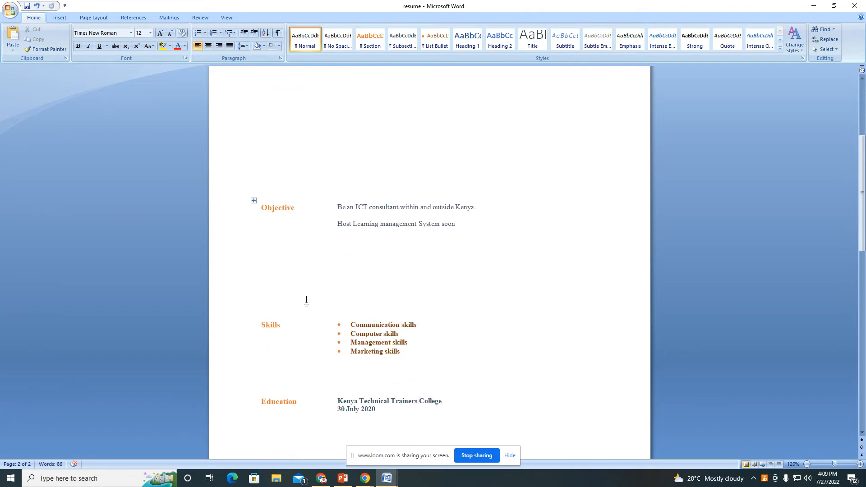
pyautogui.scroll(-1, 309, 291)
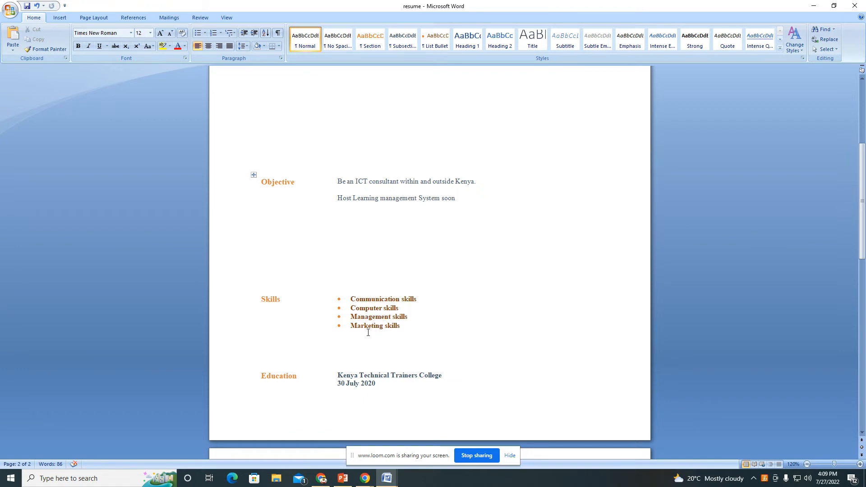
pyautogui.scroll(-3, 368, 365)
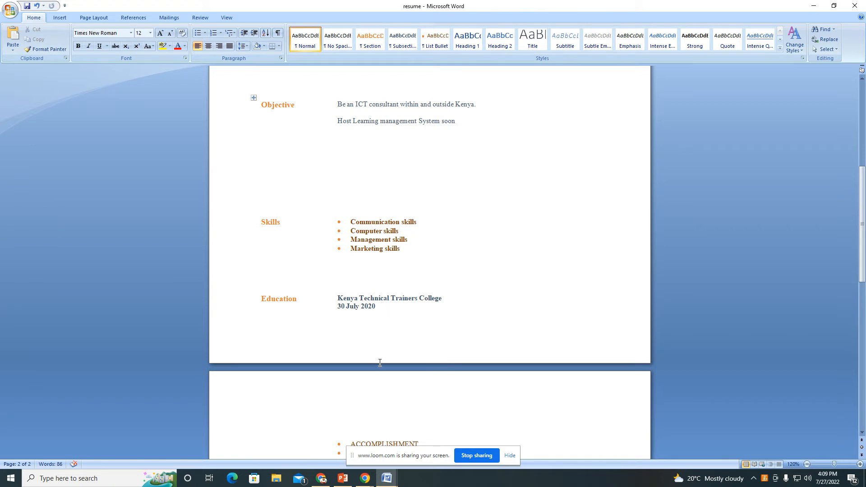
pyautogui.scroll(-2, 349, 315)
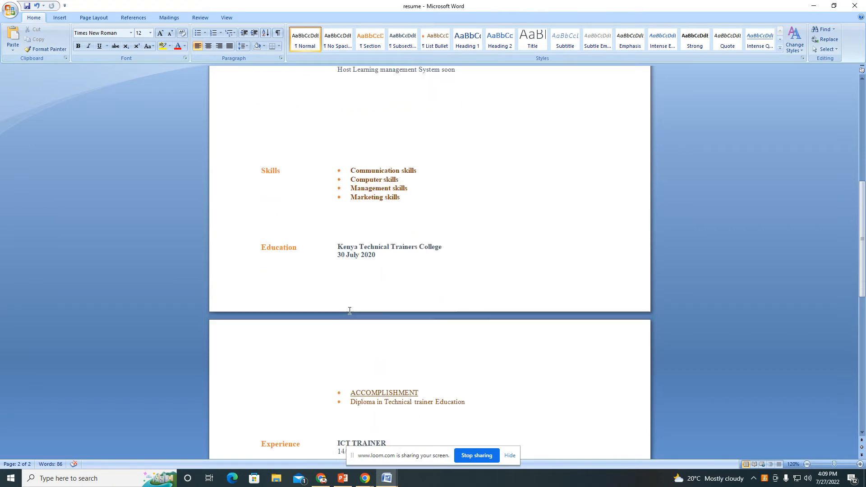
pyautogui.scroll(-3, 352, 284)
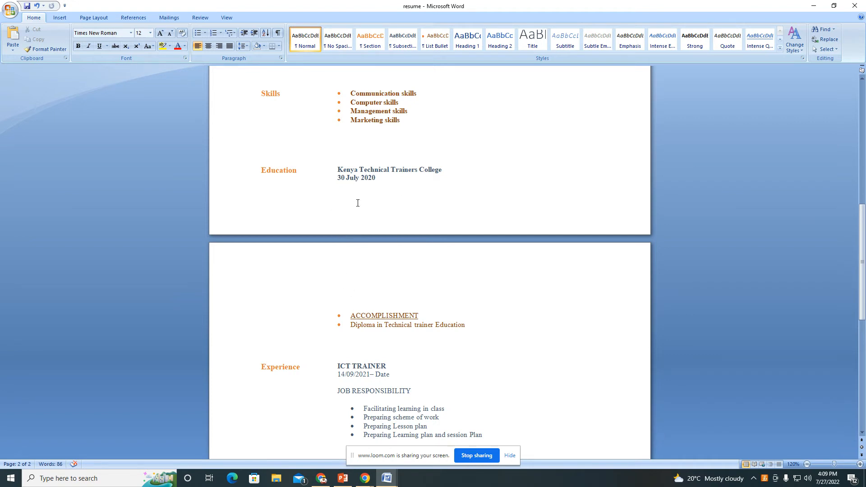
pyautogui.scroll(-2, 376, 282)
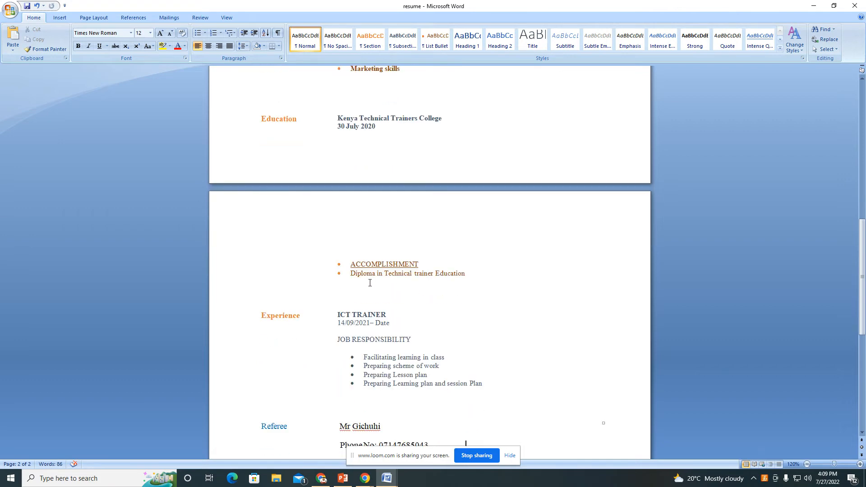
pyautogui.scroll(-1, 335, 318)
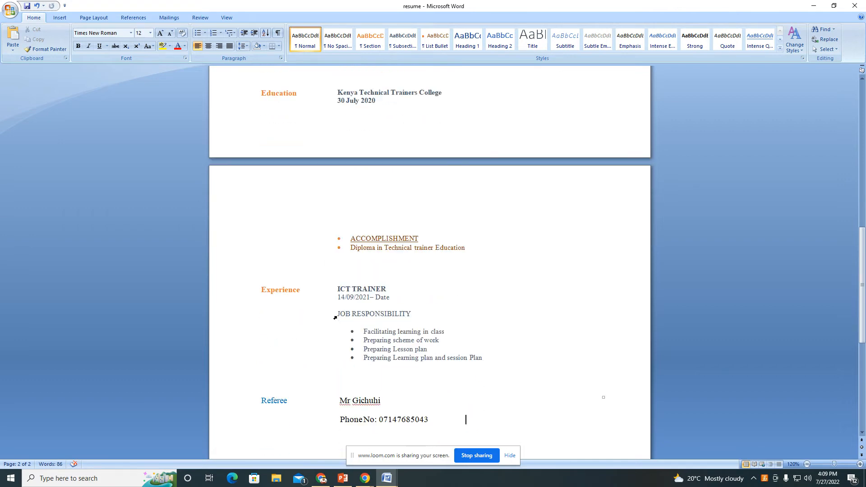
pyautogui.scroll(-1, 350, 299)
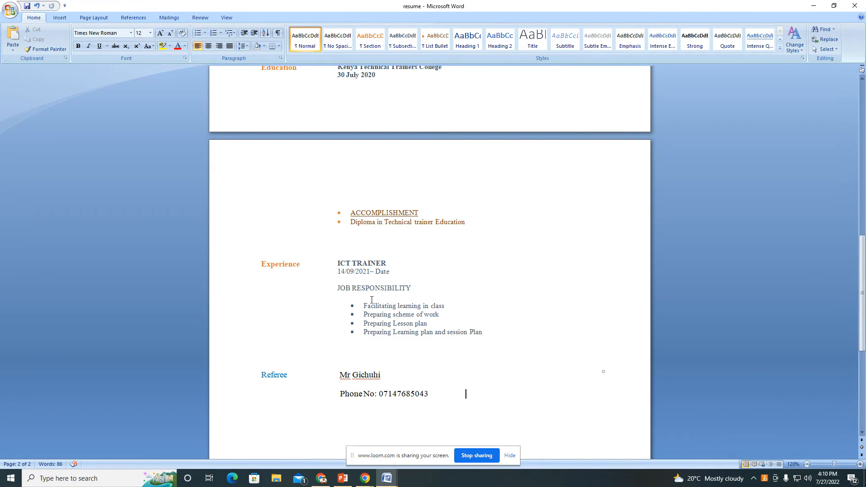
pyautogui.scroll(-2, 370, 302)
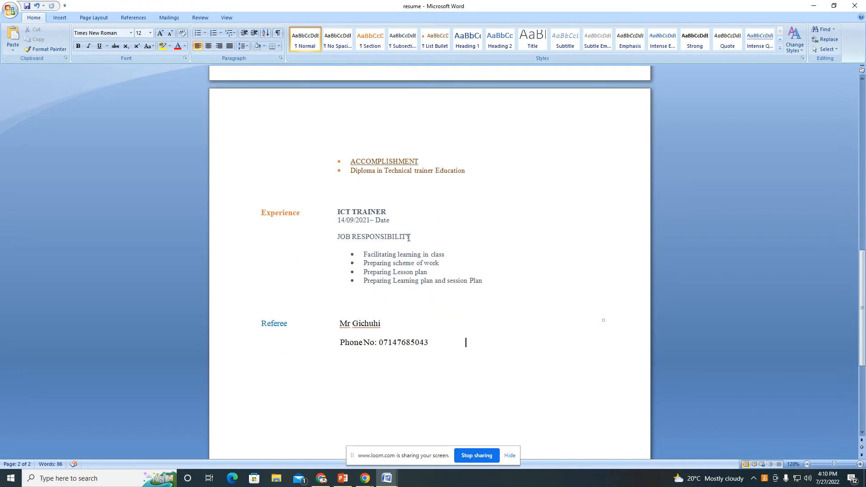
pyautogui.scroll(-1, 397, 261)
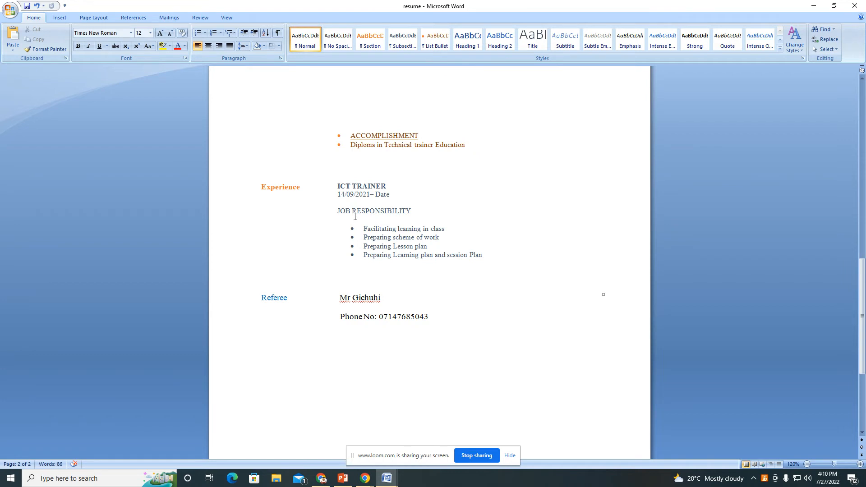
pyautogui.scroll(-2, 469, 284)
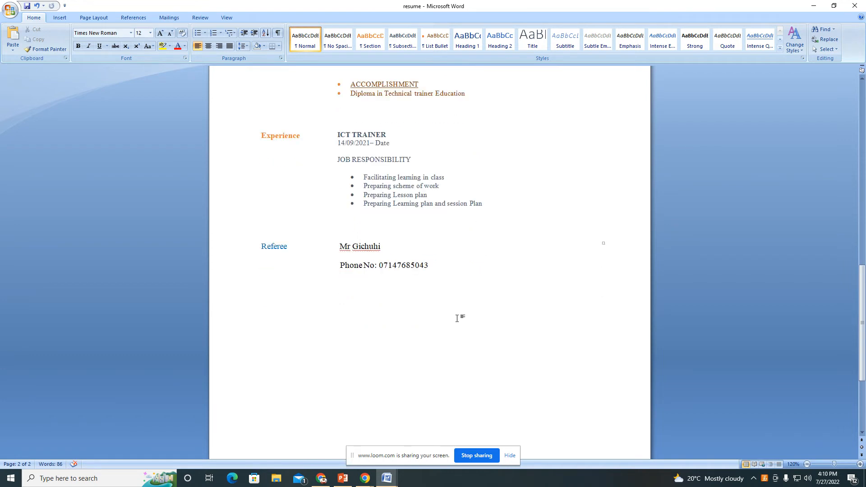
pyautogui.scroll(-1, 354, 275)
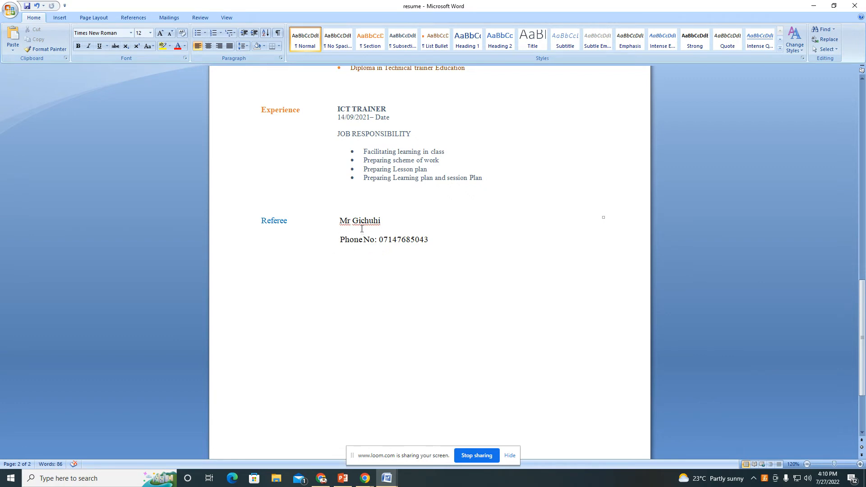
pyautogui.scroll(-1, 363, 284)
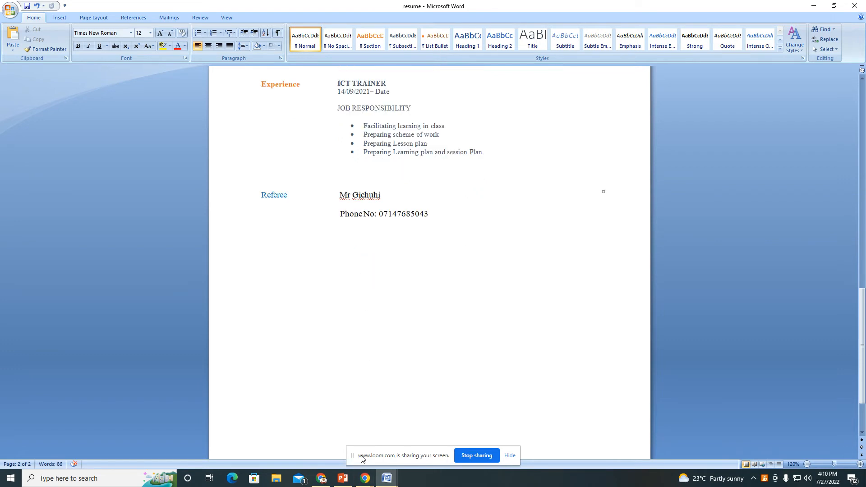
# Save the resume document with the pasted Objective, Skills, Education, Experience and Referee content.
pyautogui.scroll(6, 391, 280)
pyautogui.scroll(1, 386, 283)
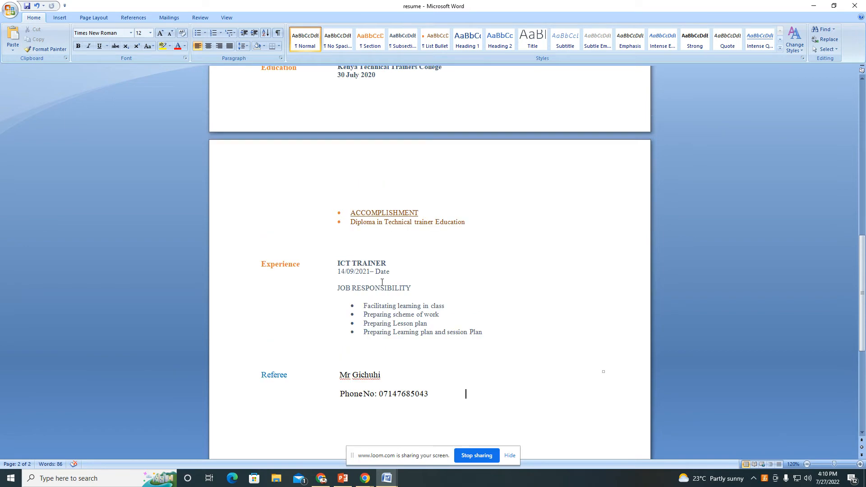
pyautogui.scroll(4, 371, 245)
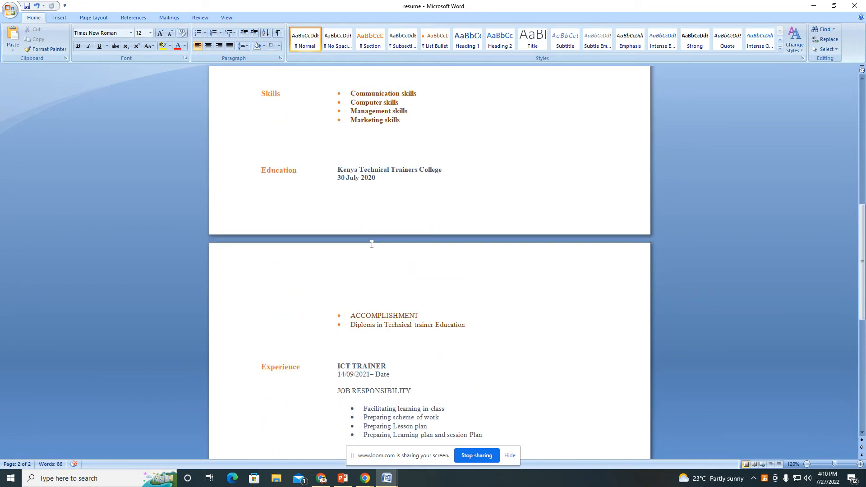
pyautogui.scroll(3, 373, 245)
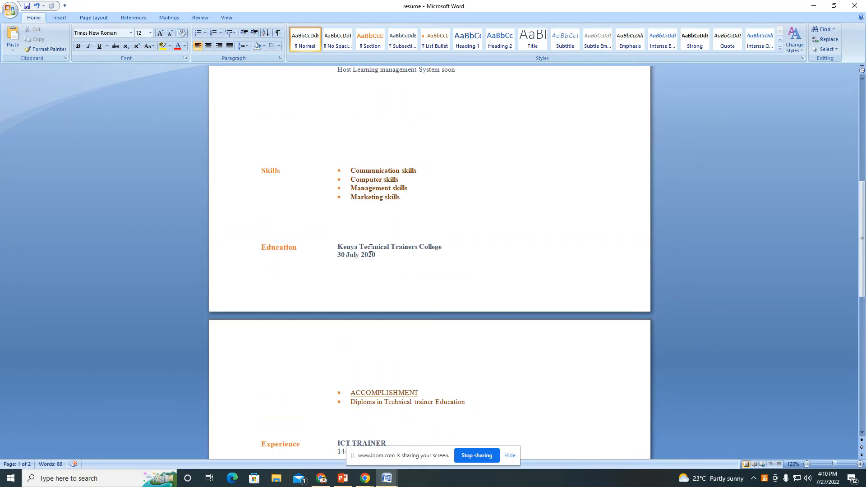
pyautogui.scroll(3, 371, 248)
pyautogui.scroll(1, 368, 248)
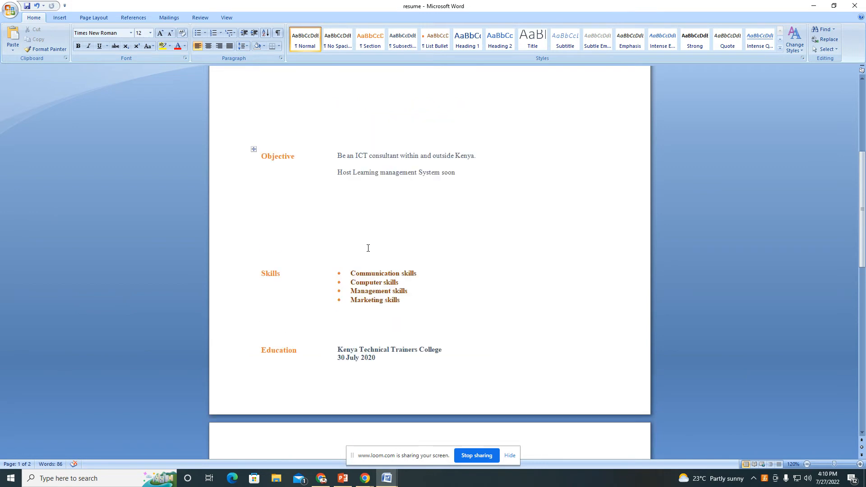
pyautogui.click(10, 9)
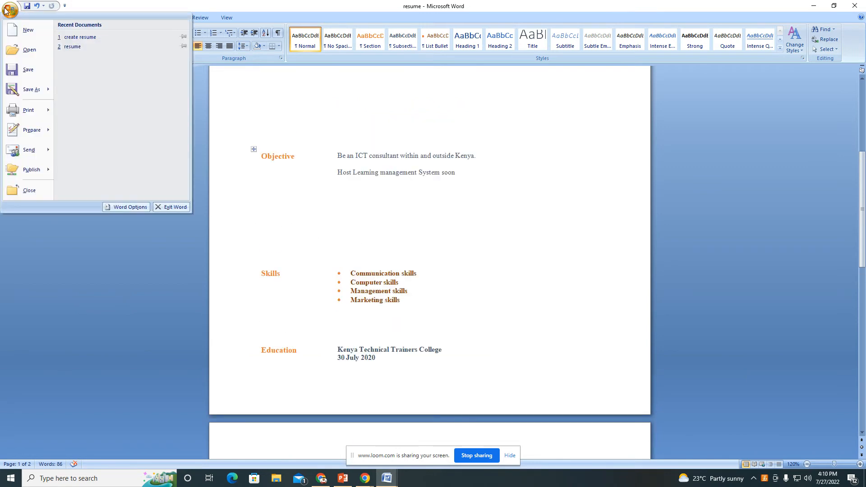
pyautogui.click(37, 69)
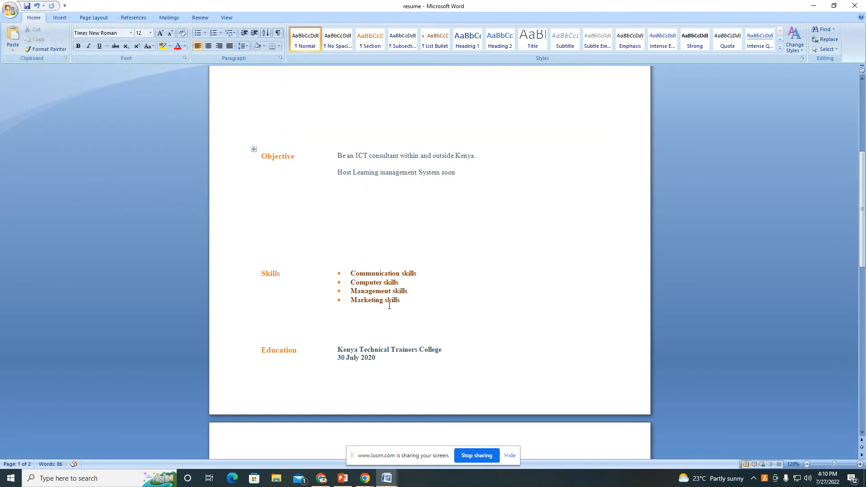
pyautogui.scroll(-3, 399, 257)
# Switch to the browser and check the Loom recording page and the Google Meet call.
pyautogui.click(360, 485)
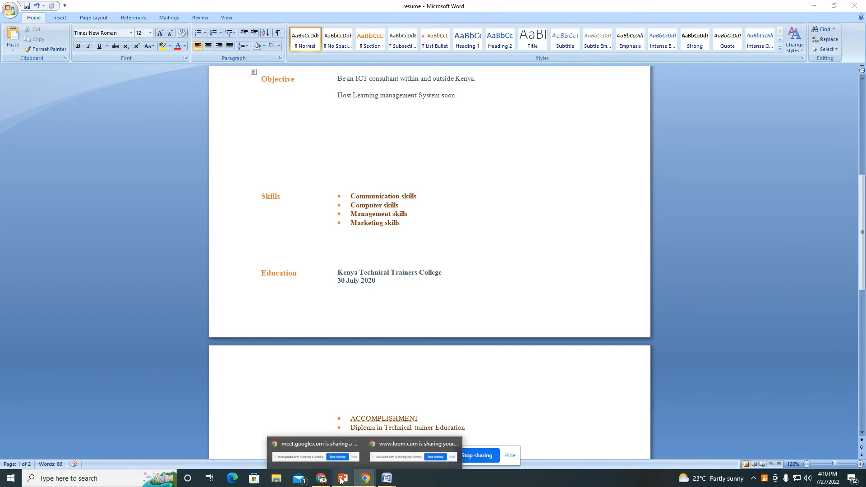
pyautogui.click(323, 480)
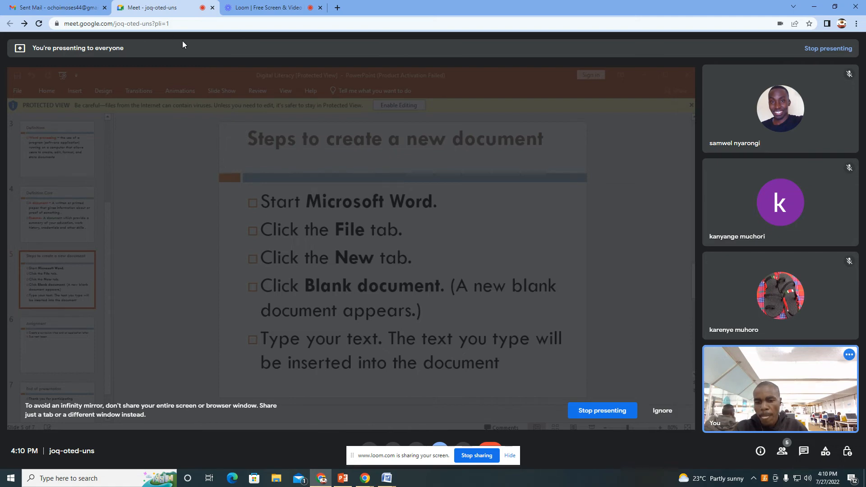
pyautogui.click(270, 10)
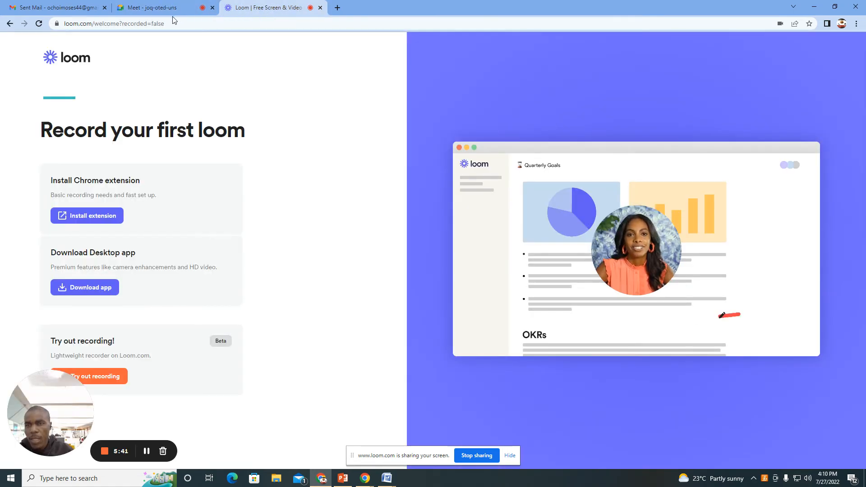
pyautogui.click(158, 11)
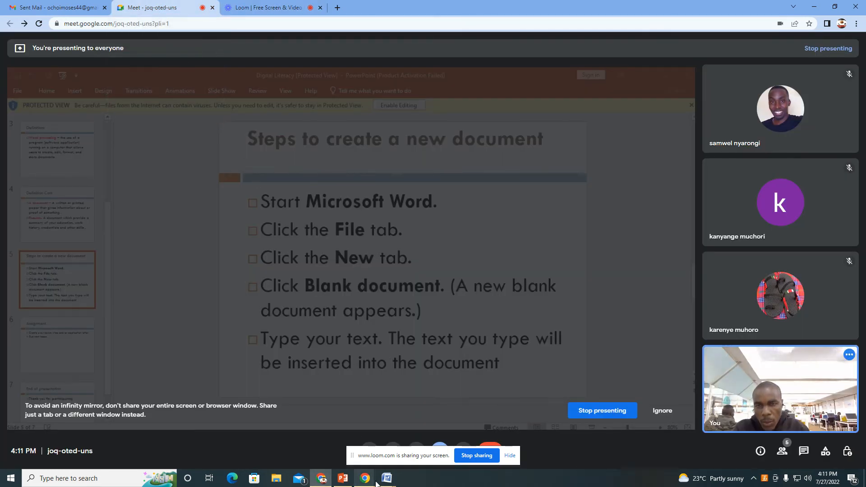
pyautogui.moveTo(366, 479)
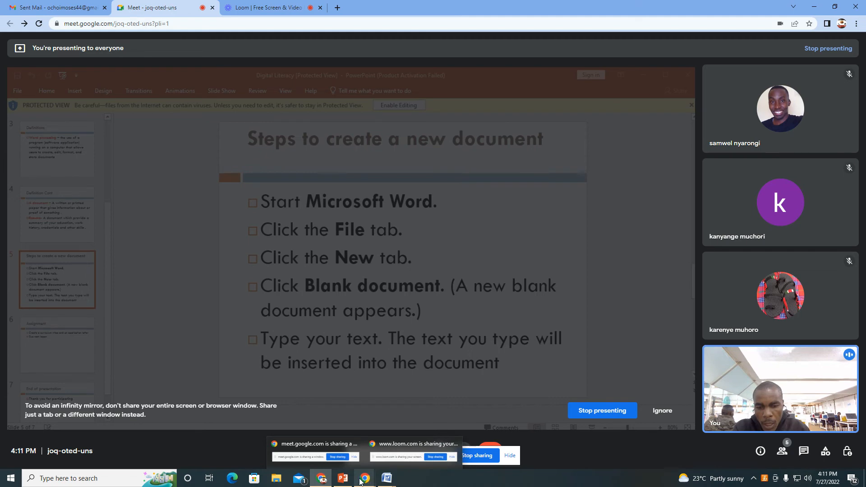
# Switch to the Digital Literacy presentation in PowerPoint, go back to its title slide and show the Definitions slide on word processing.
pyautogui.click(343, 479)
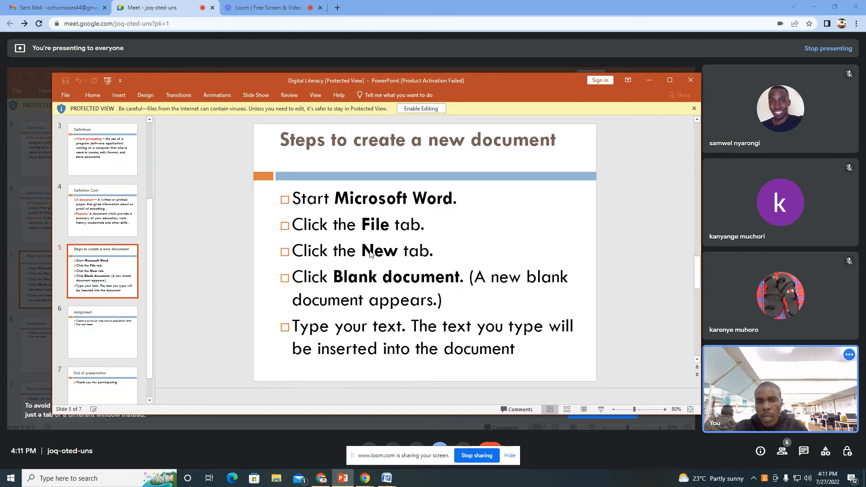
pyautogui.press('Home')
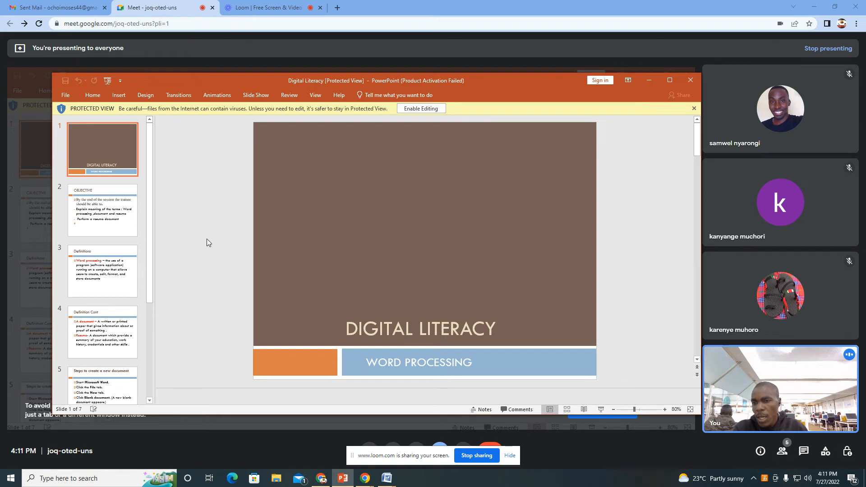
pyautogui.scroll(-2, 206, 239)
pyautogui.scroll(2, 216, 244)
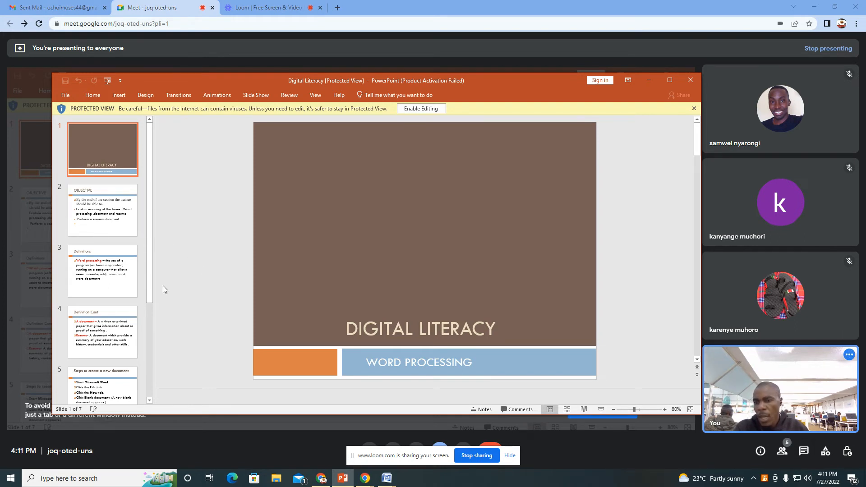
pyautogui.click(107, 276)
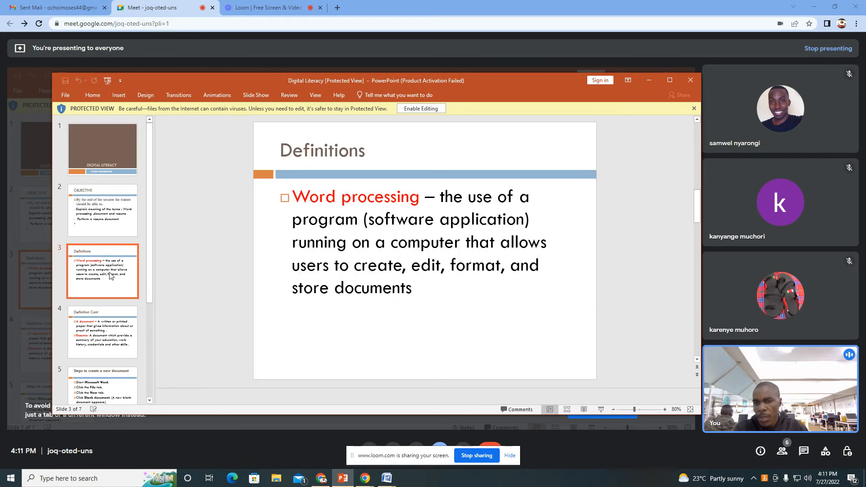